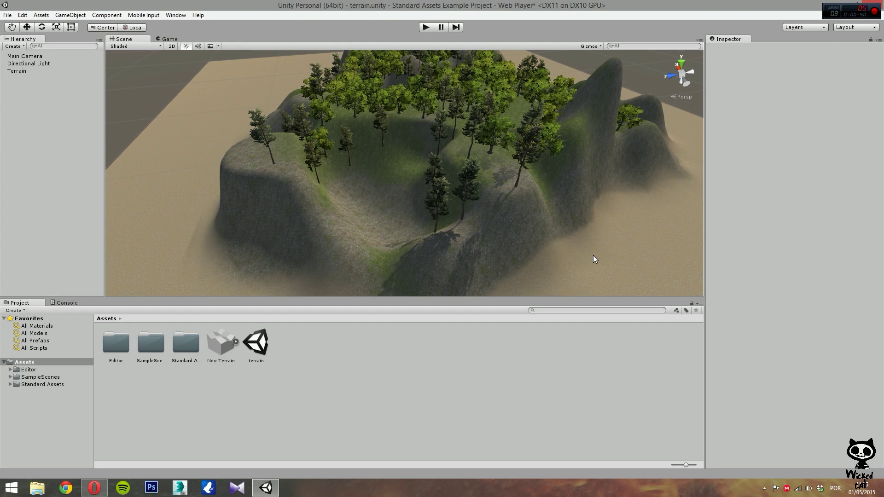
# Fly the Scene view camera down between the tree-covered slopes into the valley.
pyautogui.moveTo(460, 219); pyautogui.dragTo(315, 158, button='right')
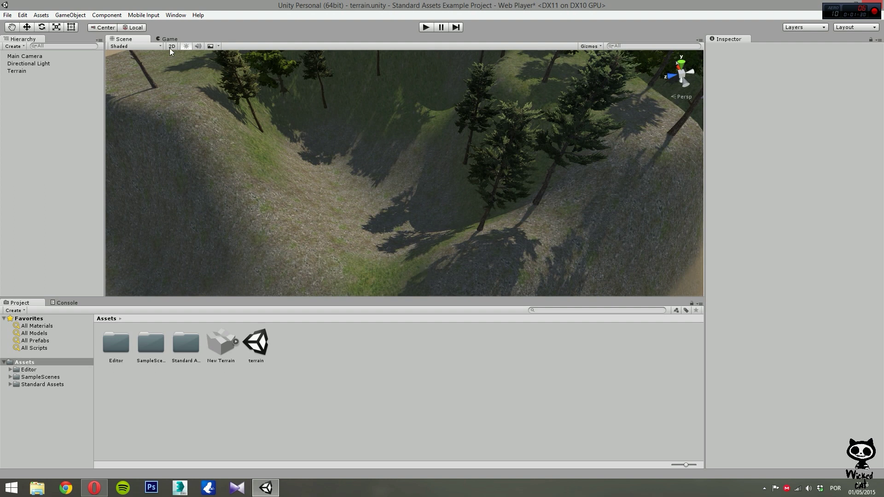
# Import the Environment standard asset package from Assets > Import Package.
pyautogui.click(42, 17)
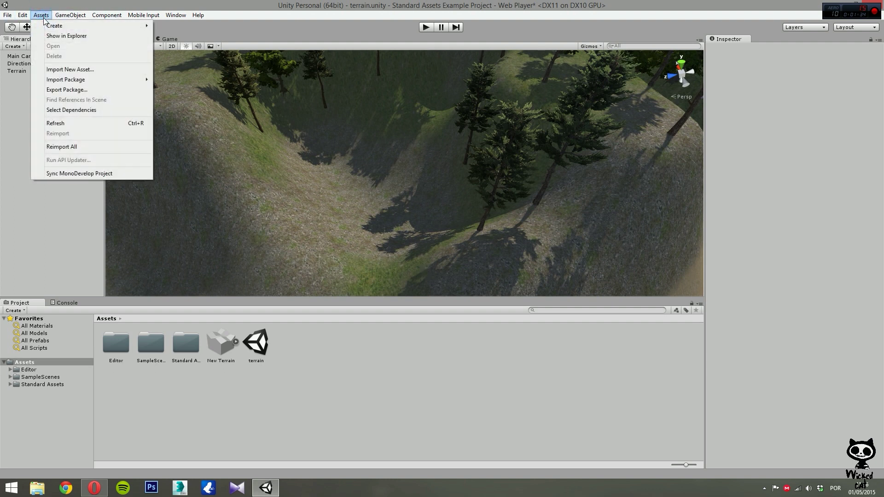
pyautogui.moveTo(94, 82)
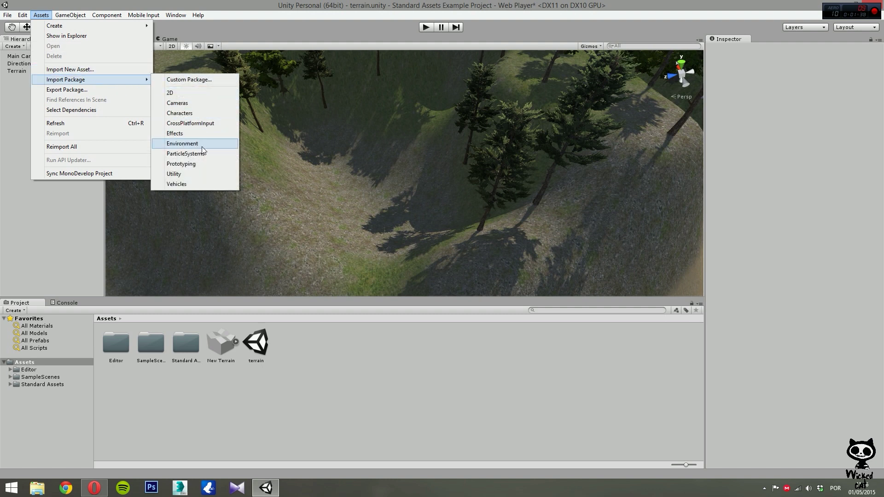
pyautogui.click(183, 146)
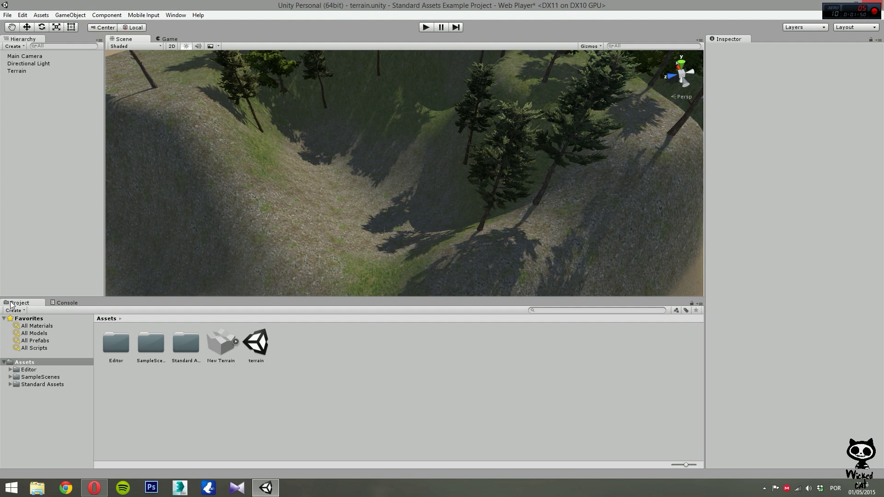
# Browse to Standard Assets > Environment > Water (Basic) > Prefabs in the Project panel.
pyautogui.click(27, 364)
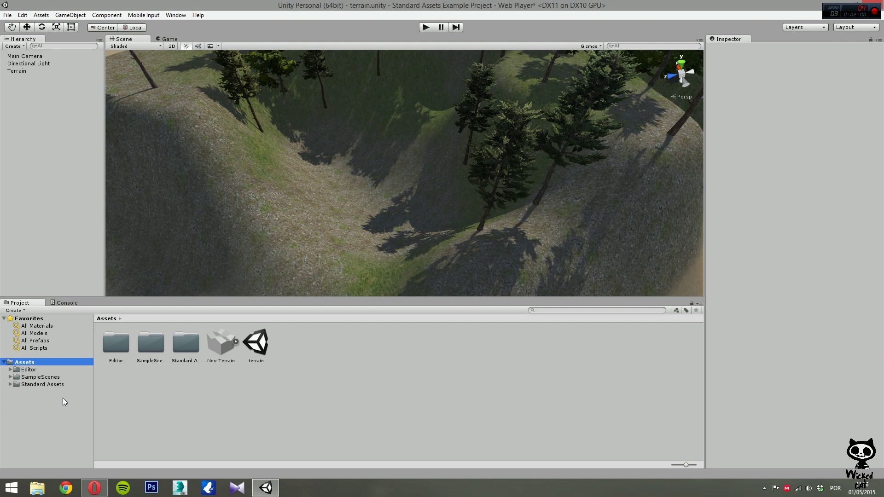
pyautogui.doubleClick(191, 344)
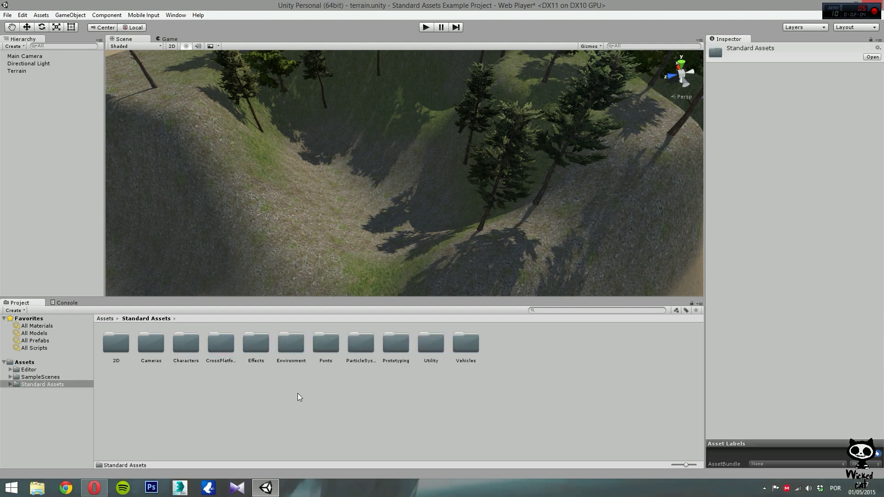
pyautogui.doubleClick(292, 344)
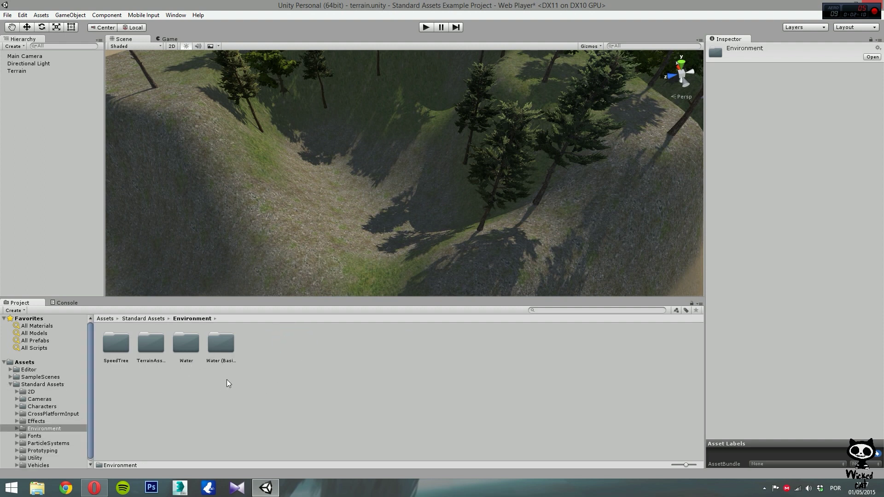
pyautogui.click(225, 361)
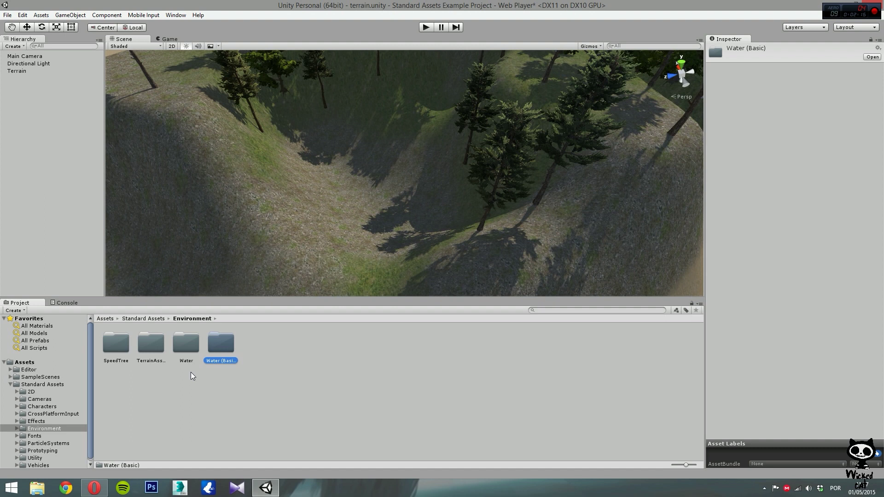
pyautogui.doubleClick(224, 347)
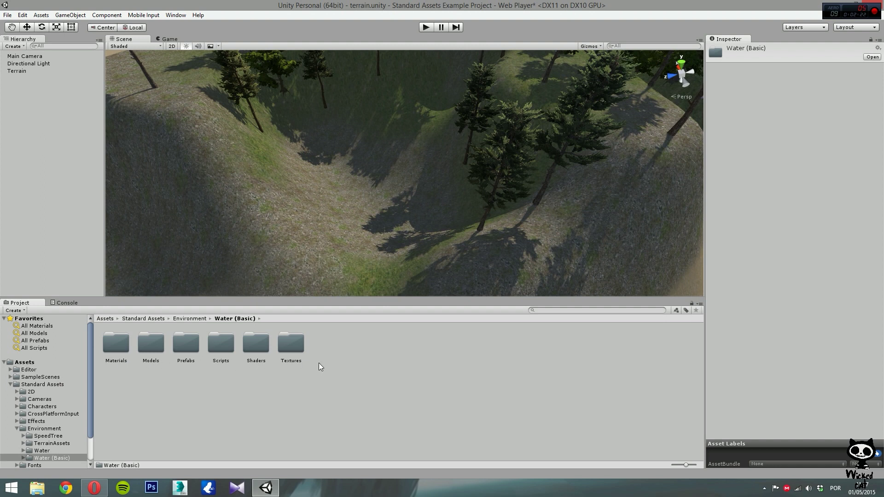
pyautogui.doubleClick(182, 345)
# Compare the WaterBasicDaytime and WaterBasicNighttime prefabs' properties in the Inspector.
pyautogui.click(127, 358)
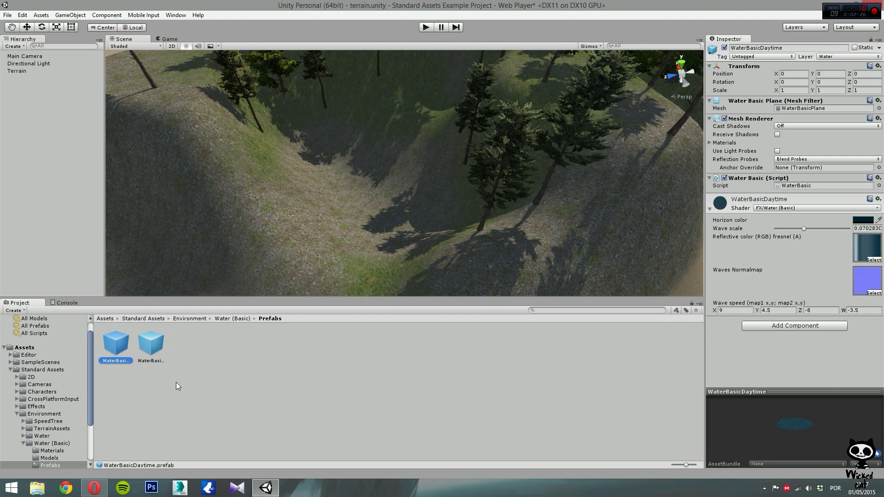
pyautogui.press('Right')
pyautogui.press('Left')
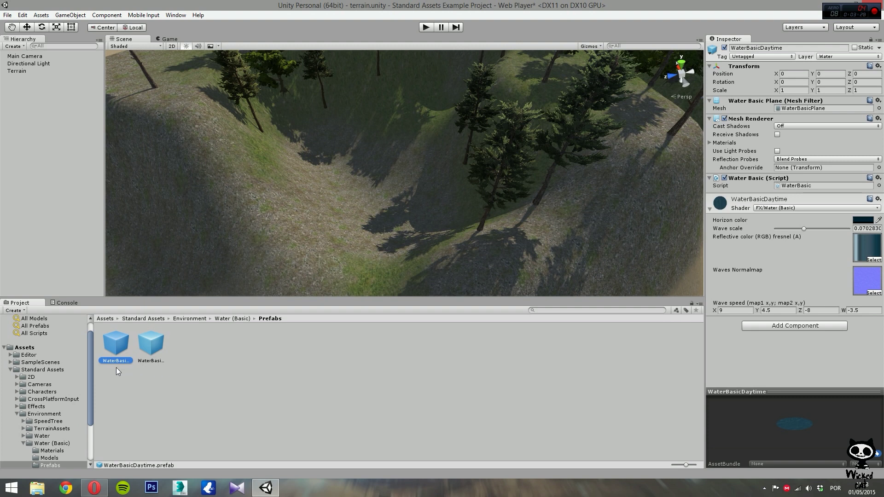
pyautogui.click(143, 354)
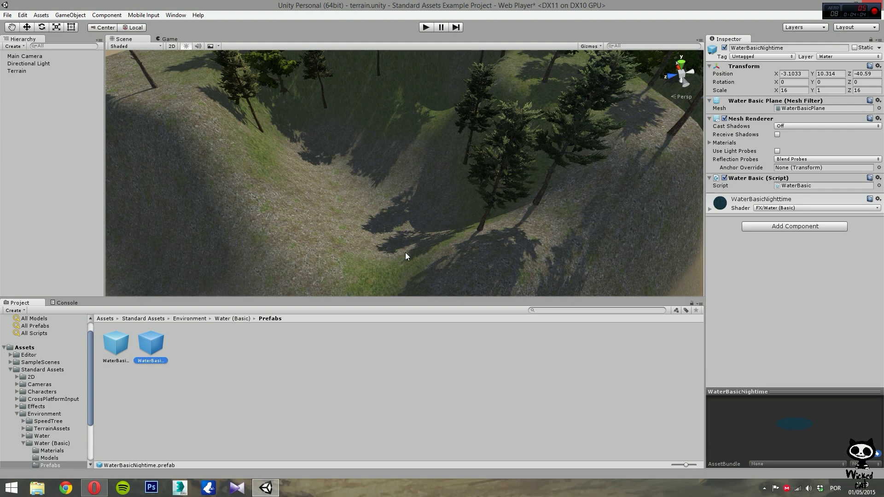
# Turn the Scene view across the valley and select the WaterBasicDaytime prefab.
pyautogui.moveTo(425, 238)
pyautogui.mouseDown(button='right')
pyautogui.moveTo(344, 107)
pyautogui.moveTo(411, 229)
pyautogui.mouseUp(button='right')
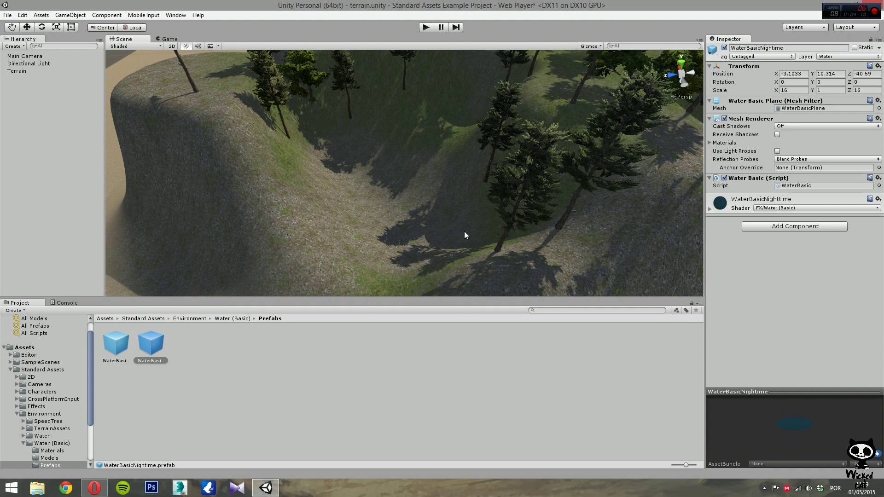
pyautogui.click(115, 344)
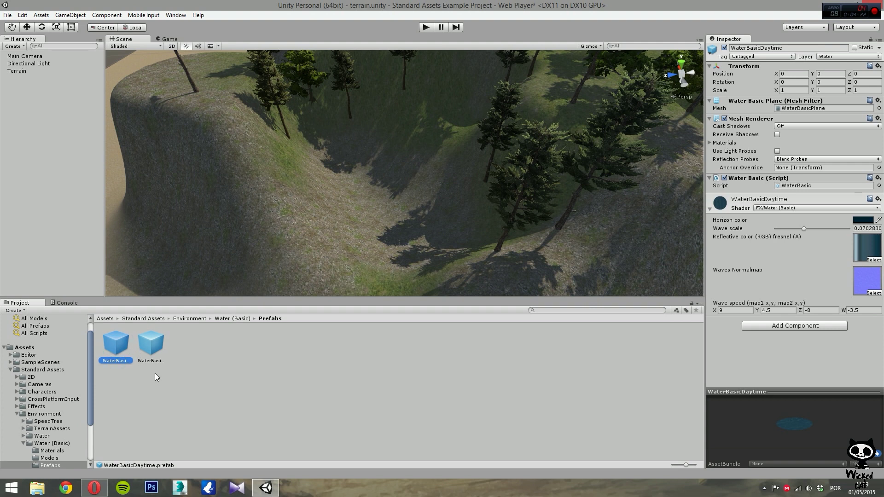
# Place a WaterBasicDaytime instance on the valley floor at roughly 114.93, 2.10, 338.17.
pyautogui.moveTo(116, 345); pyautogui.dragTo(369, 200)
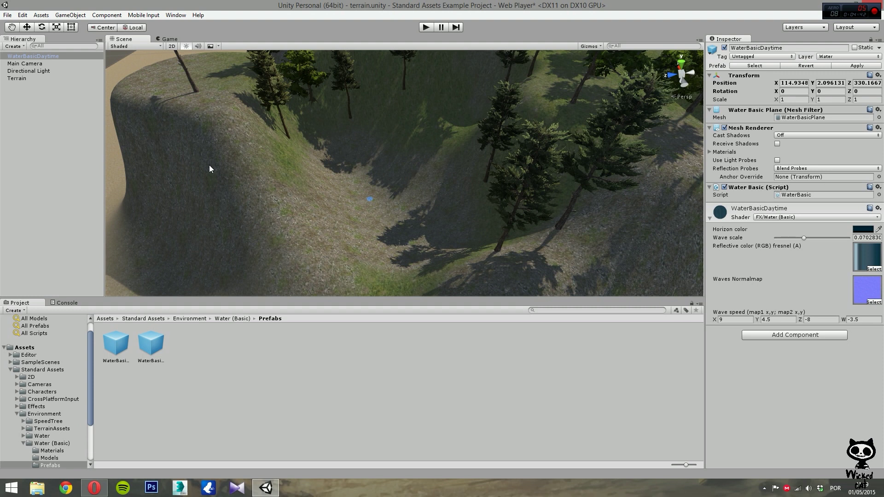
pyautogui.click(795, 100)
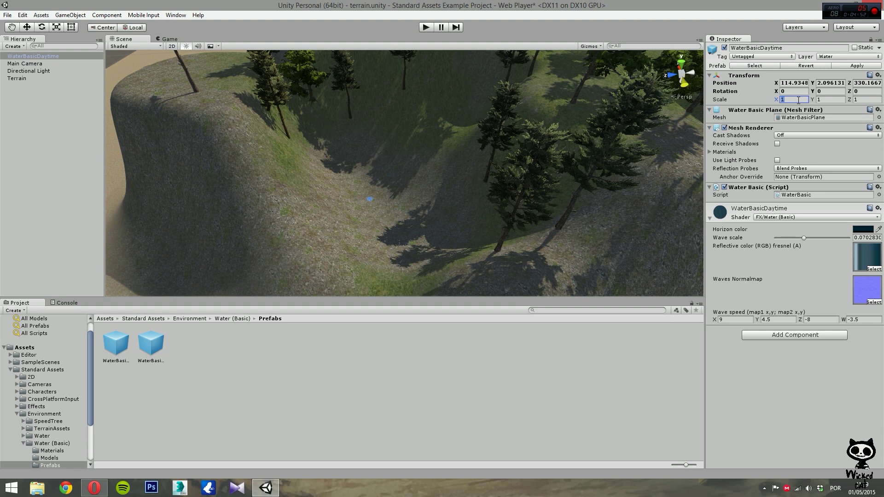
# Scale the water plane to 50 × 1 × 50 and raise its Y position to about 12.8.
pyautogui.write('50')
pyautogui.click(864, 99)
pyautogui.write('50')
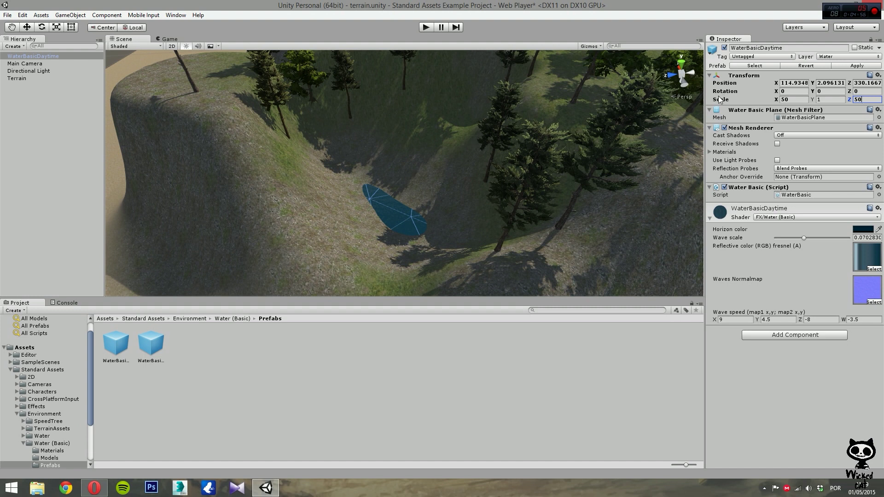
pyautogui.click(819, 83)
pyautogui.write('4.1')
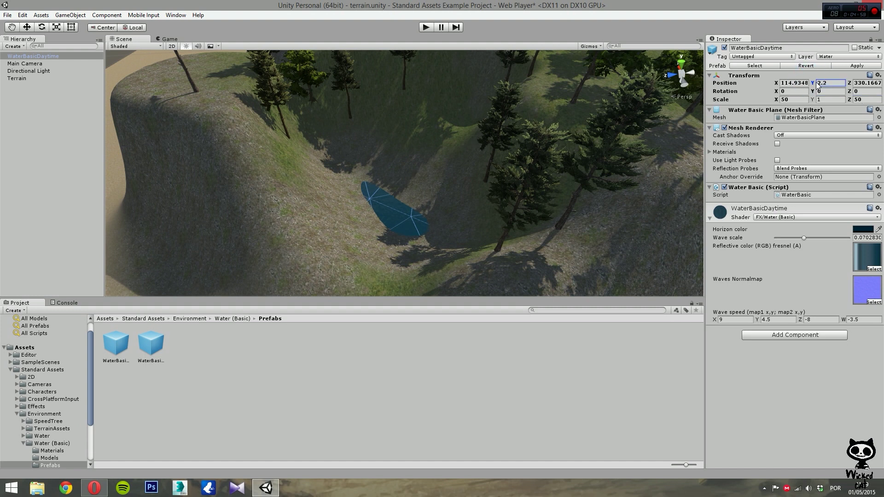
pyautogui.moveTo(825, 84); pyautogui.dragTo(856, 82)
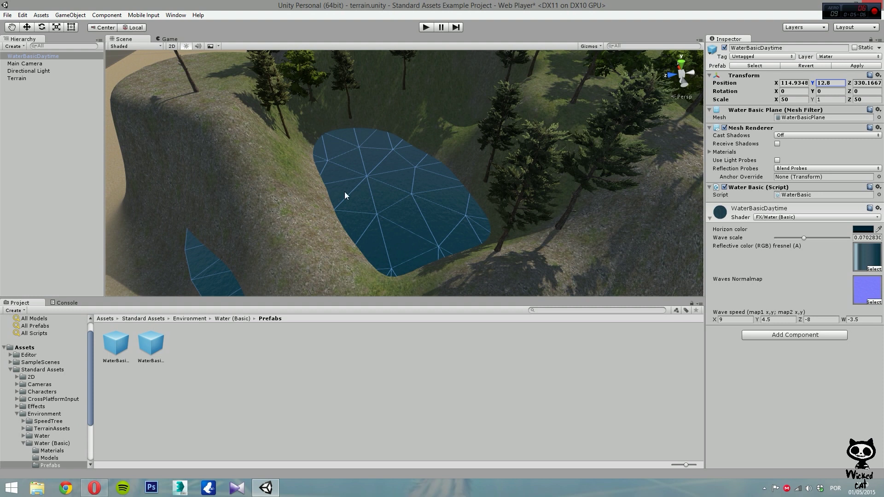
# Position the water at X 120.2, Z 311.87 so it fills the valley lake.
pyautogui.moveTo(345, 195); pyautogui.dragTo(307, 230, button='right')
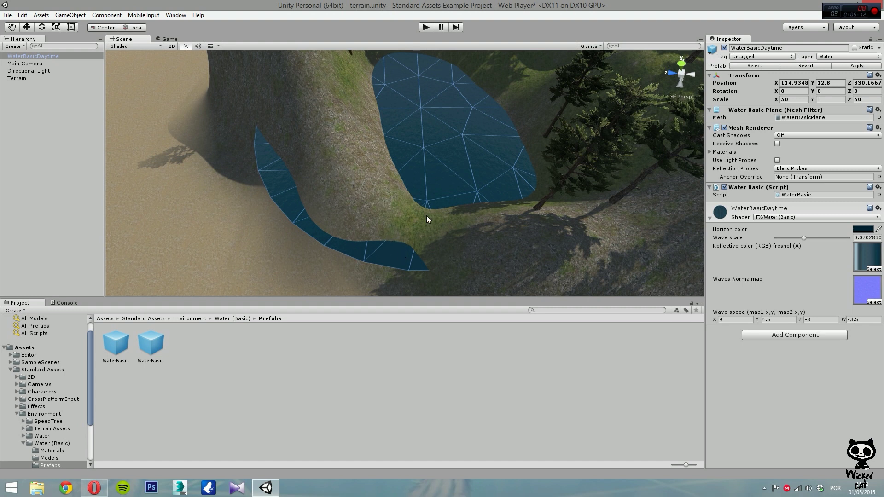
pyautogui.moveTo(427, 219); pyautogui.dragTo(470, 205, button='right')
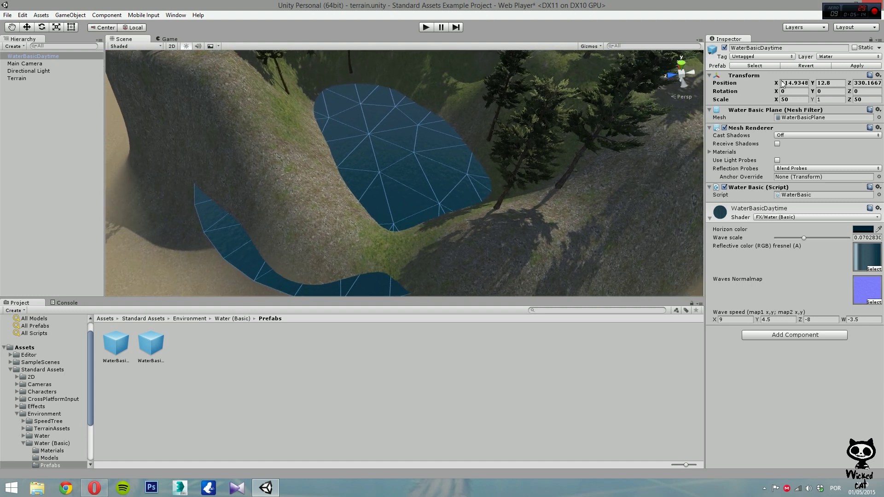
pyautogui.click(857, 83)
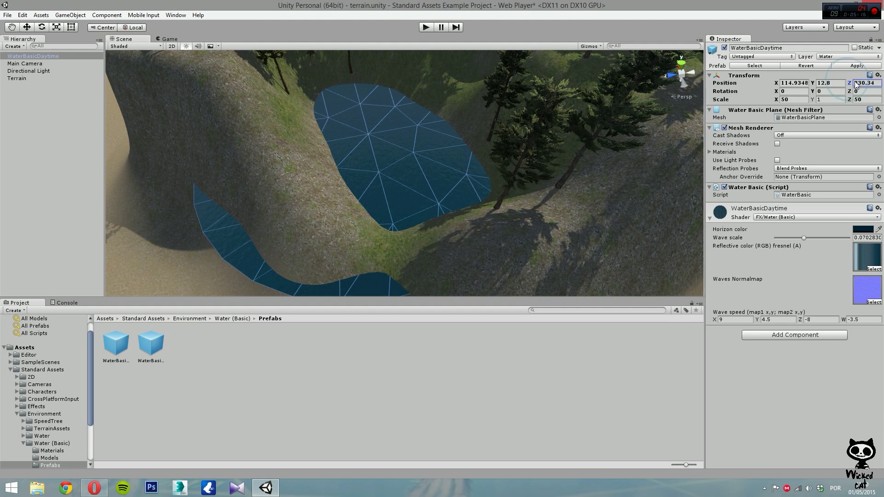
pyautogui.moveTo(856, 83); pyautogui.dragTo(661, 93)
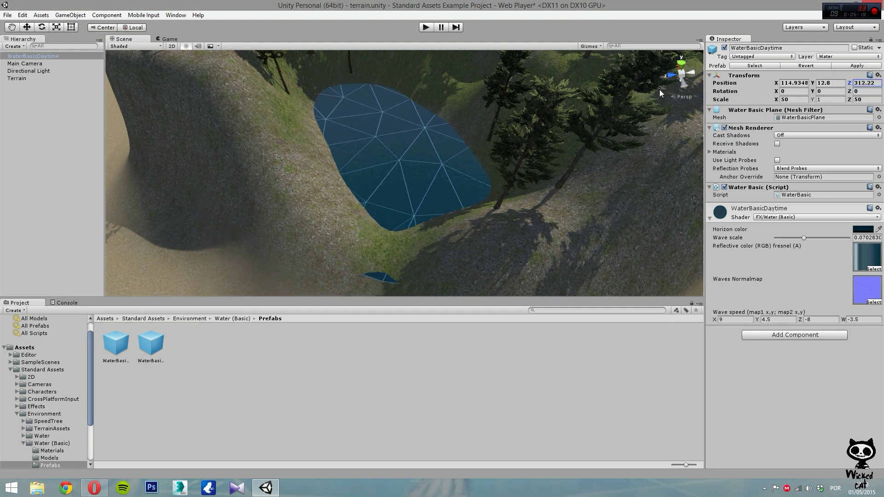
pyautogui.moveTo(777, 84); pyautogui.dragTo(776, 86)
pyautogui.keyDown('alt'); pyautogui.moveTo(537, 142); pyautogui.dragTo(451, 190); pyautogui.keyUp('alt')
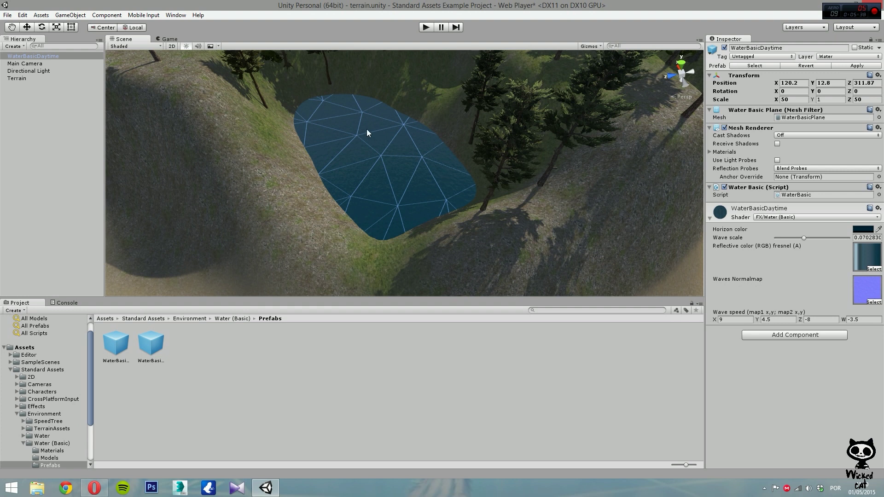
pyautogui.click(19, 56)
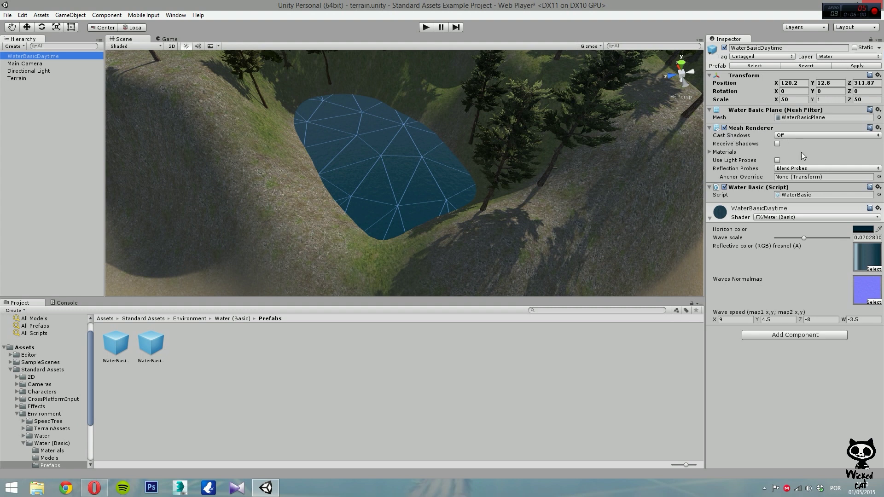
pyautogui.click(724, 152)
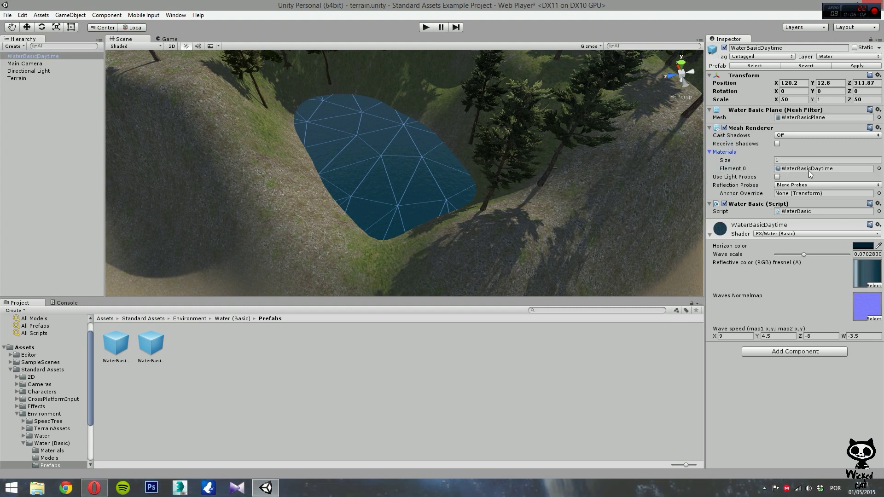
pyautogui.click(714, 153)
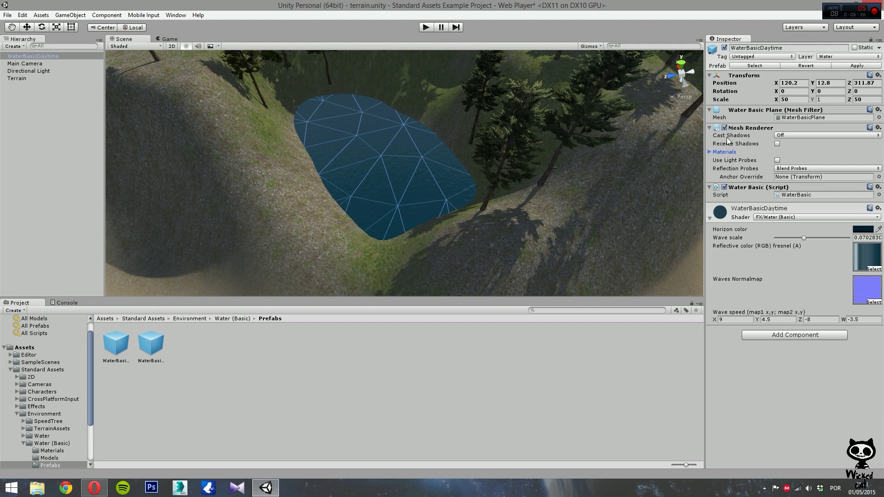
# Set Mesh Renderer Cast Shadows On, enable Receive Shadows, and Reflection Probes to Blend Probes And Skybox.
pyautogui.click(833, 135)
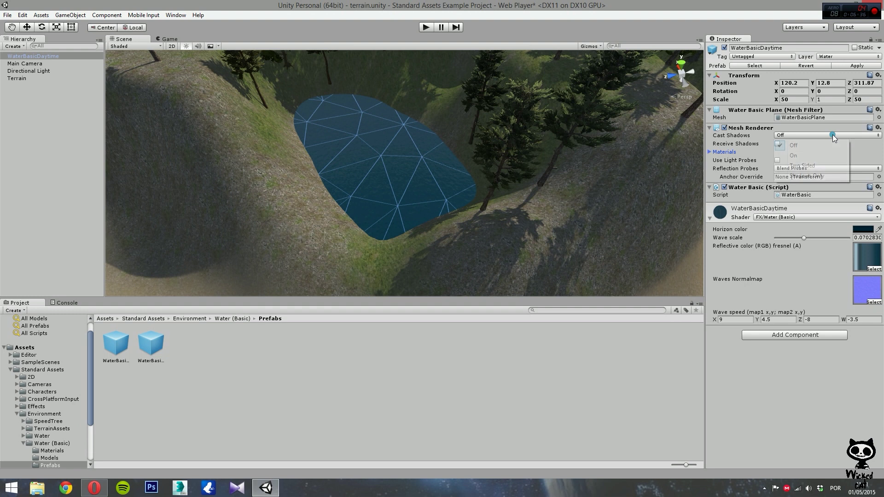
pyautogui.click(798, 157)
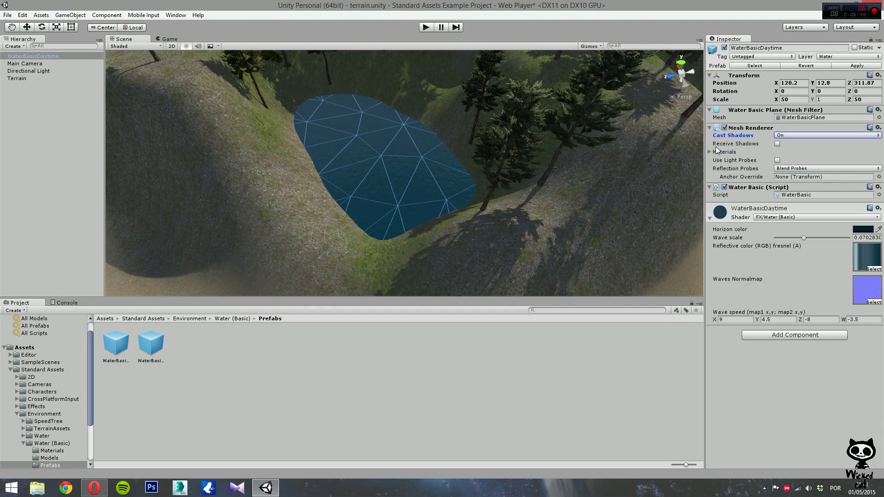
pyautogui.click(778, 144)
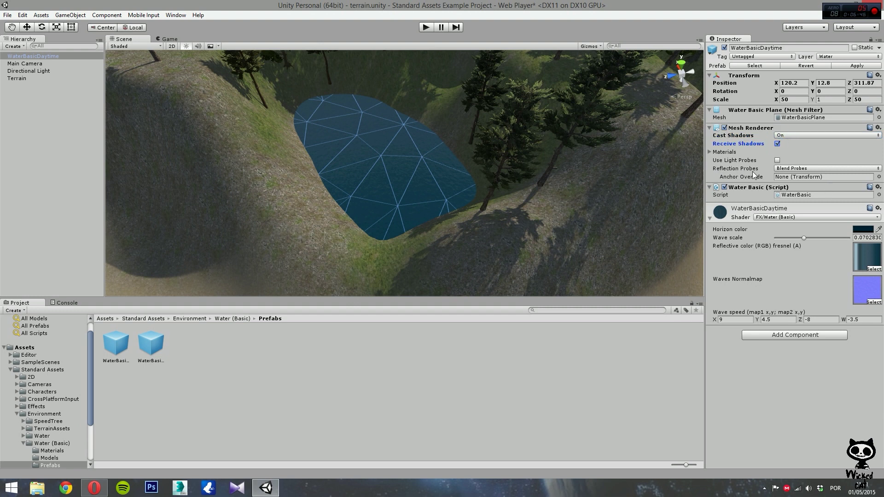
pyautogui.click(809, 169)
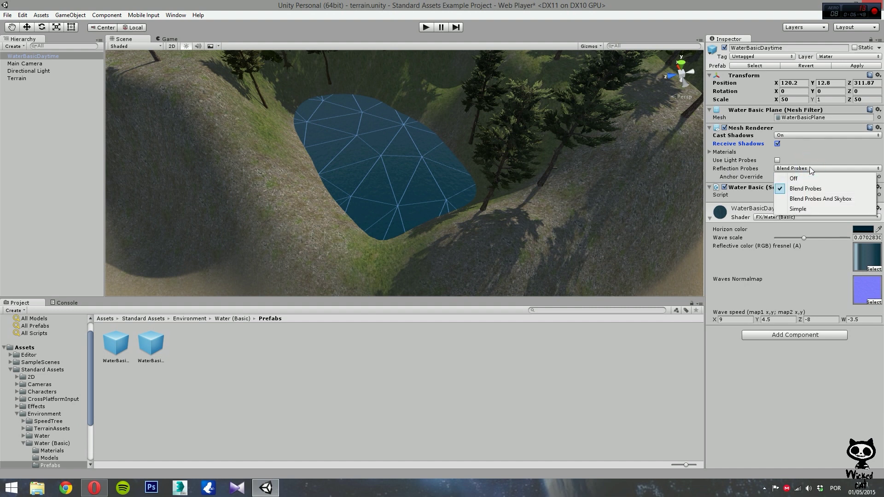
pyautogui.click(823, 199)
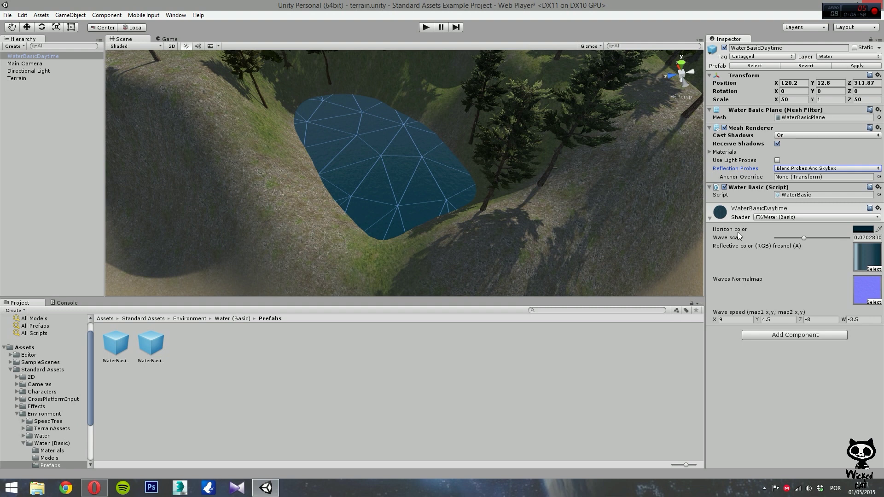
pyautogui.click(709, 219)
pyautogui.click(709, 219)
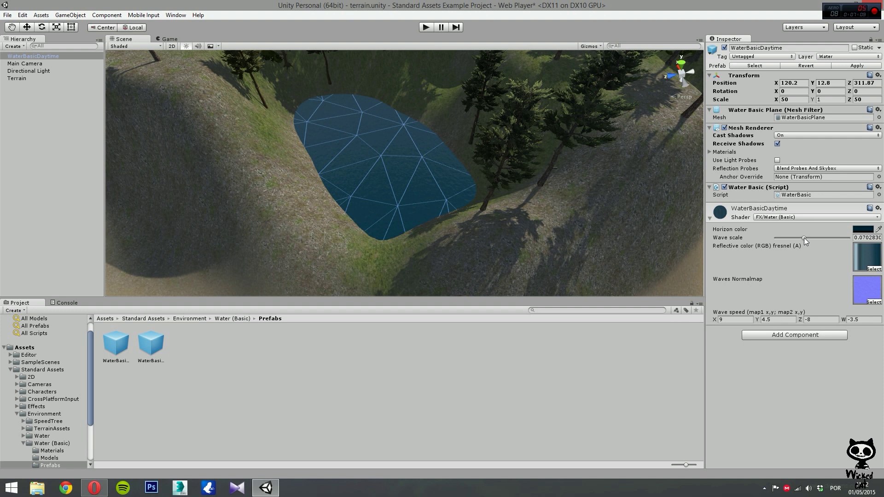
# Set the water's wave scale to 0.0727, review Wave speed values, and preview the Game view.
pyautogui.moveTo(804, 237); pyautogui.dragTo(806, 238)
pyautogui.click(866, 237)
pyautogui.click(821, 320)
pyautogui.press('Tab')
pyautogui.moveTo(499, 222); pyautogui.dragTo(307, 71, button='right')
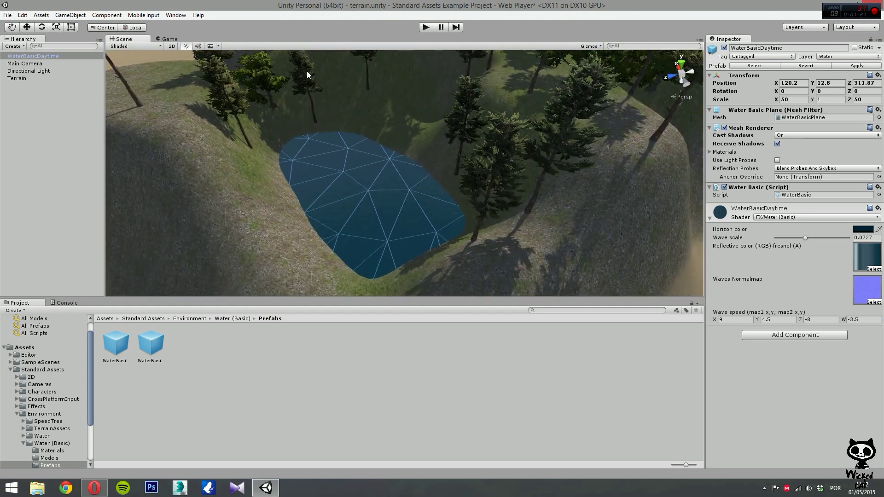
pyautogui.click(172, 40)
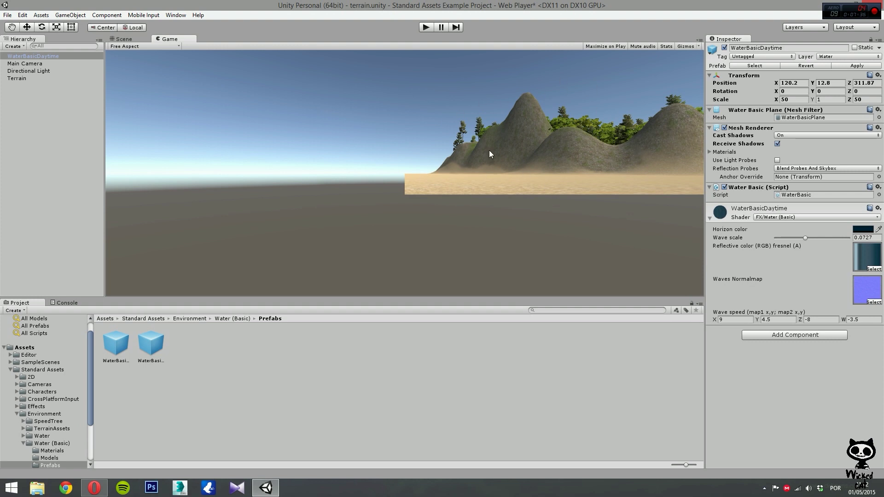
# Return to the Scene view, orbit down over the lake, and select the Main Camera.
pyautogui.click(126, 38)
pyautogui.keyDown('alt'); pyautogui.moveTo(357, 182); pyautogui.dragTo(364, 147); pyautogui.keyUp('alt')
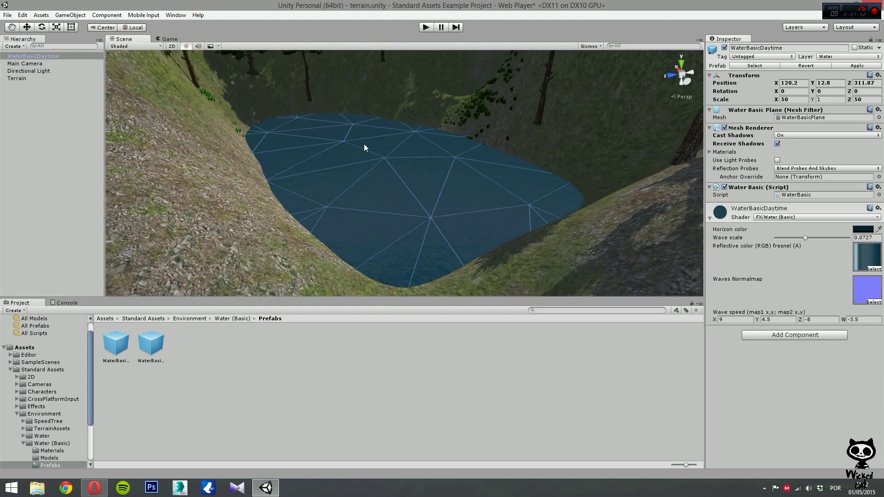
pyautogui.moveTo(331, 176)
pyautogui.keyDown('alt'); pyautogui.mouseDown()
pyautogui.moveTo(310, 164)
pyautogui.moveTo(328, 170)
pyautogui.mouseUp(); pyautogui.keyUp('alt')
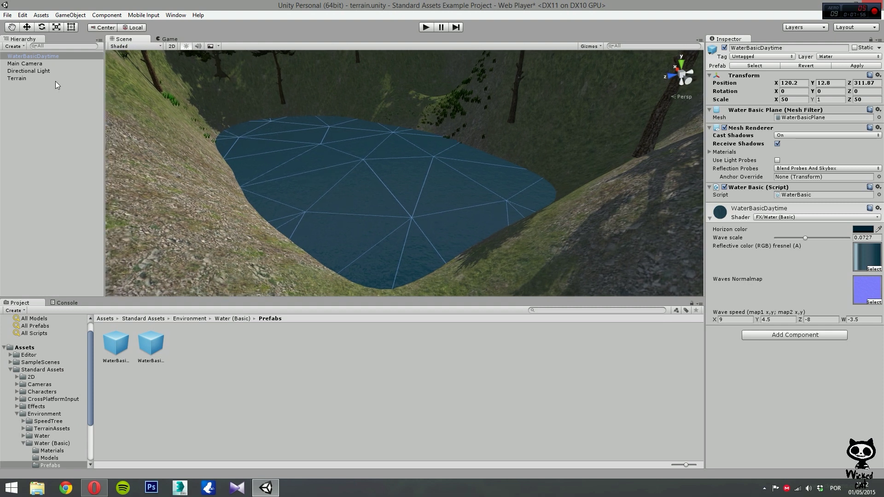
pyautogui.click(29, 64)
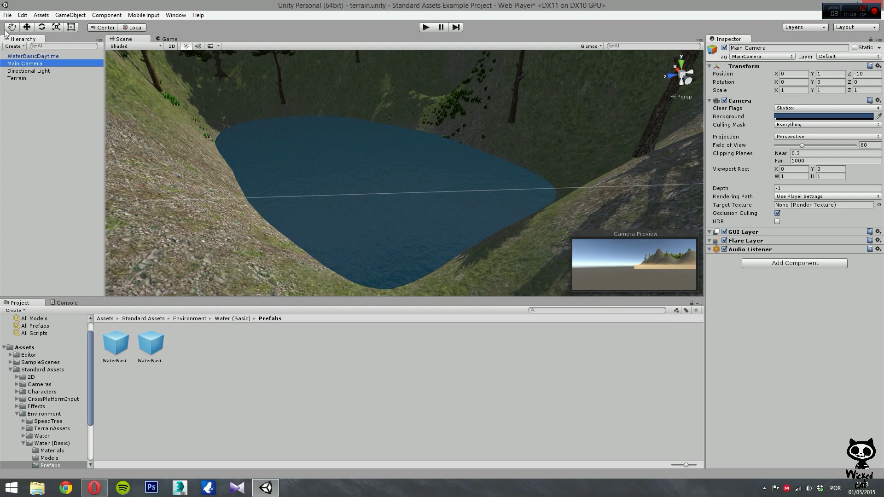
# Align the Main Camera to the scene view (64.48, 31.45, 332.50) and run the game.
pyautogui.click(67, 16)
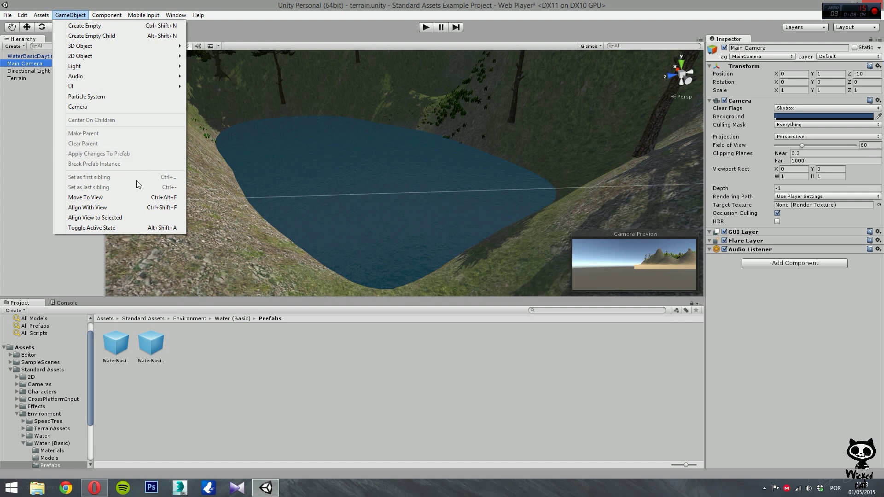
pyautogui.click(111, 208)
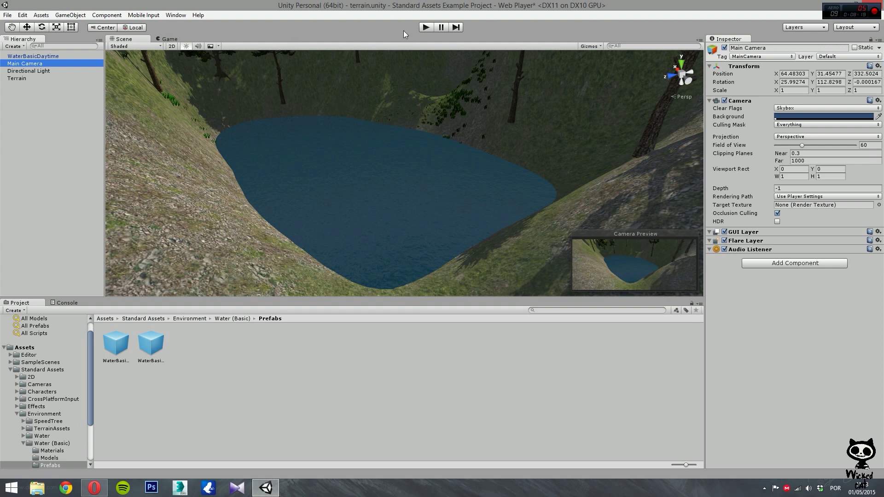
pyautogui.click(427, 28)
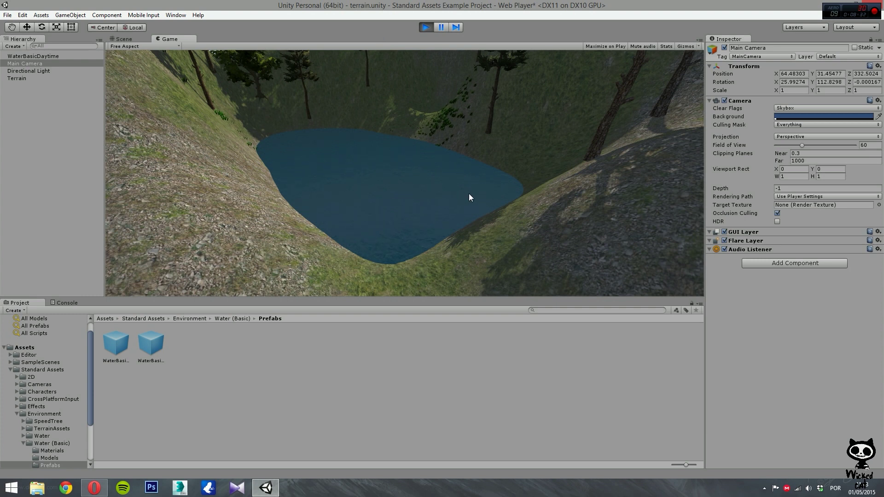
# Stop the game, enable Maximize on Play in the Game view, and play again.
pyautogui.click(426, 28)
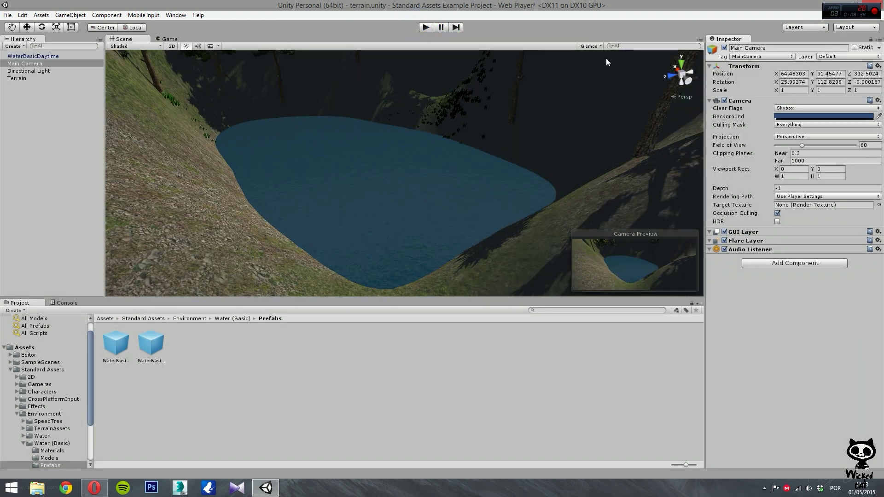
pyautogui.click(170, 39)
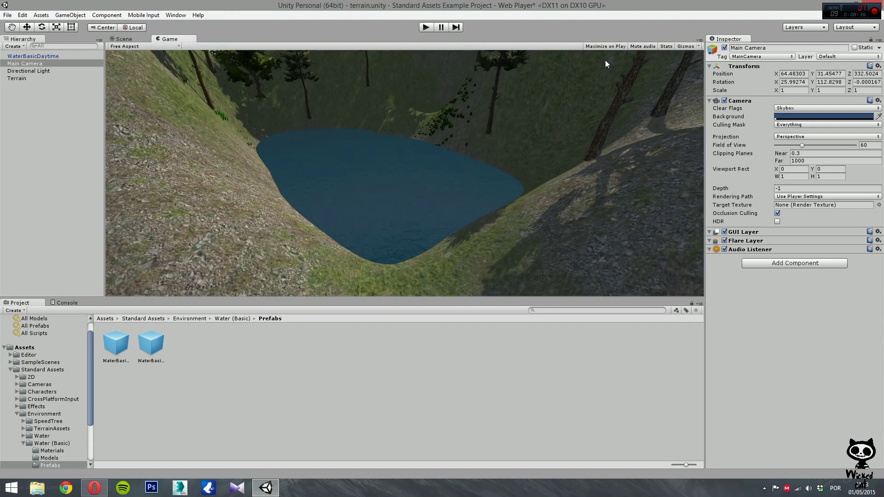
pyautogui.click(588, 47)
pyautogui.click(426, 26)
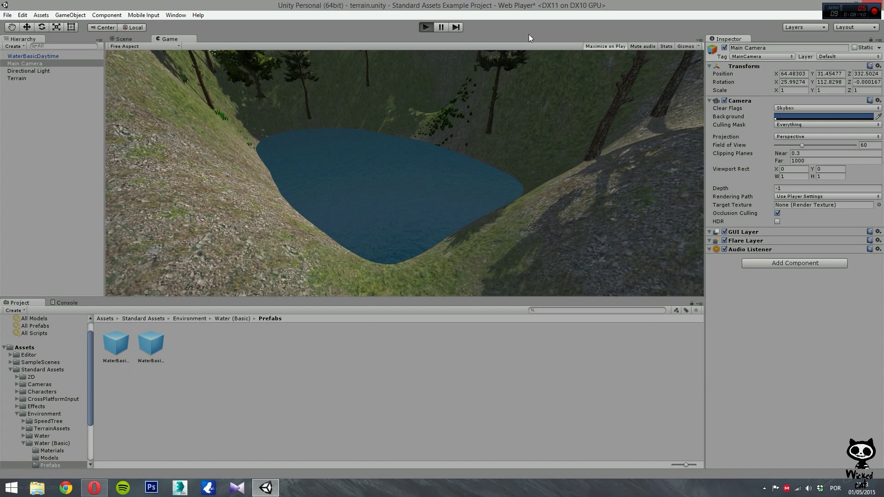